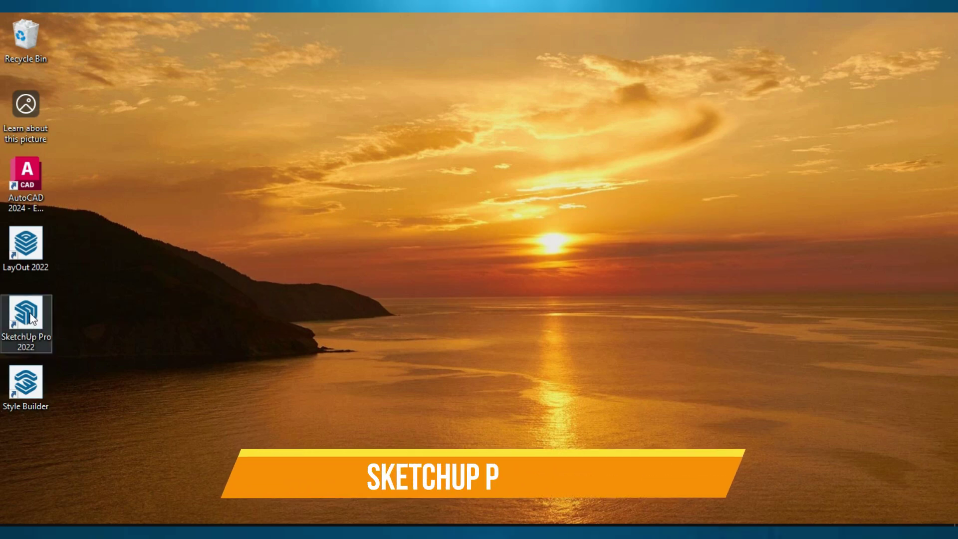
Launch SketchUp Pro 2022 and browse its default templates and recent files in the welcome window
double_click(31, 313)
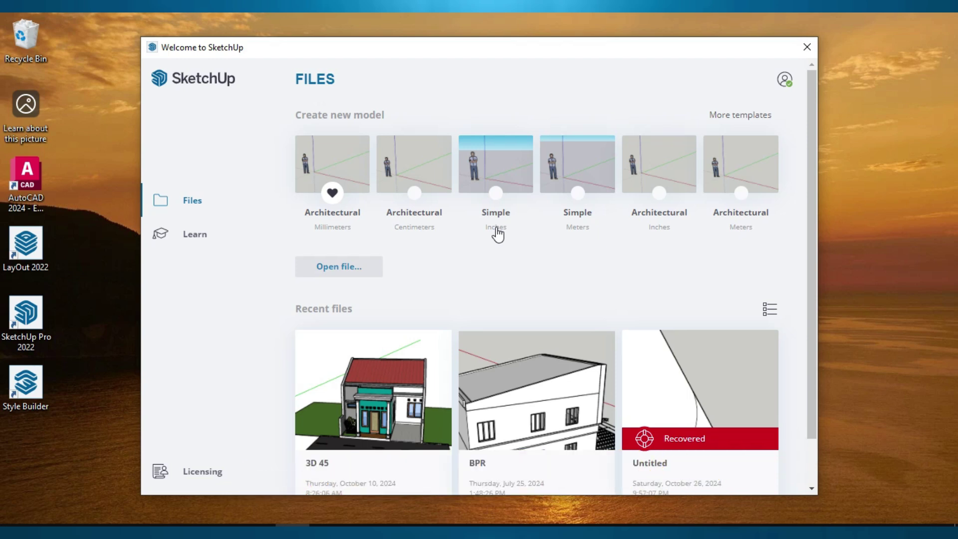
left_click(723, 115)
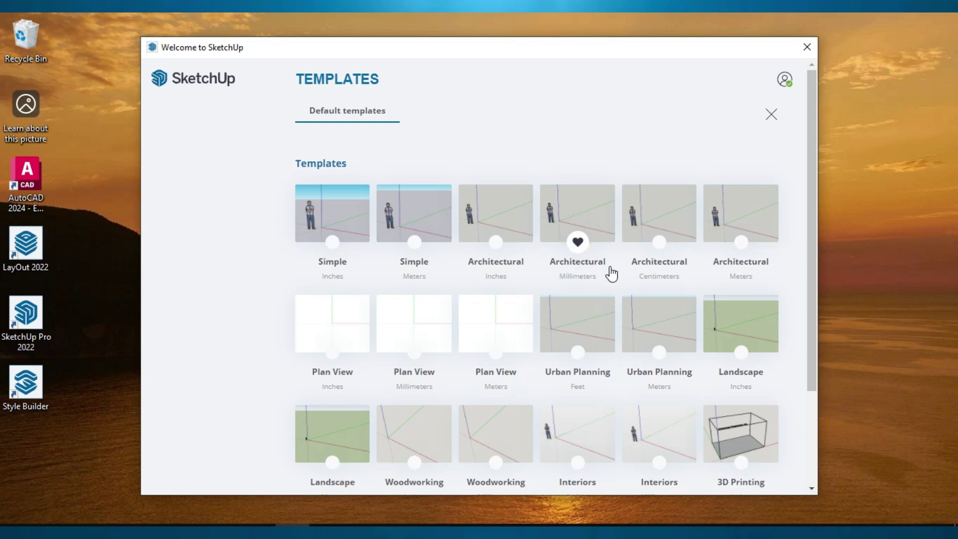
left_click(769, 123)
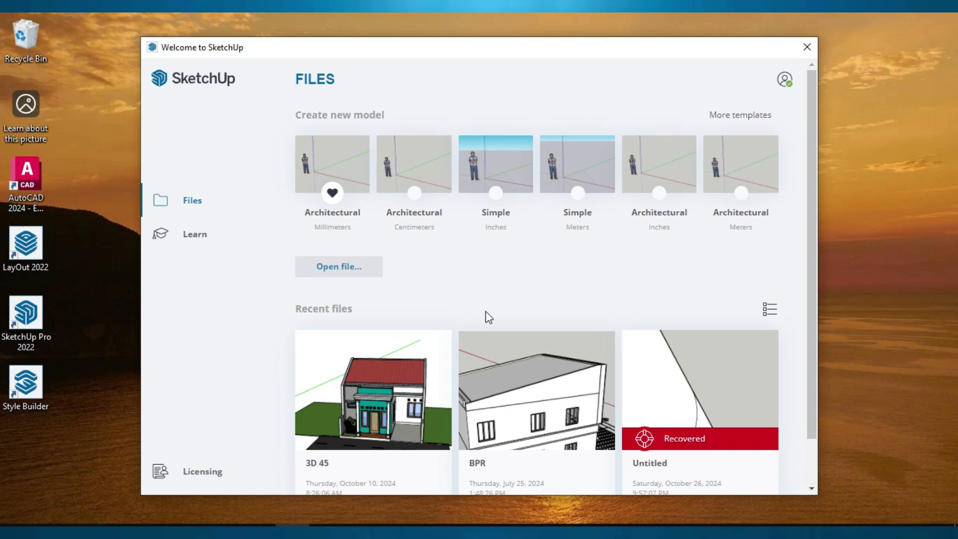
scroll(484, 315, "down", 1)
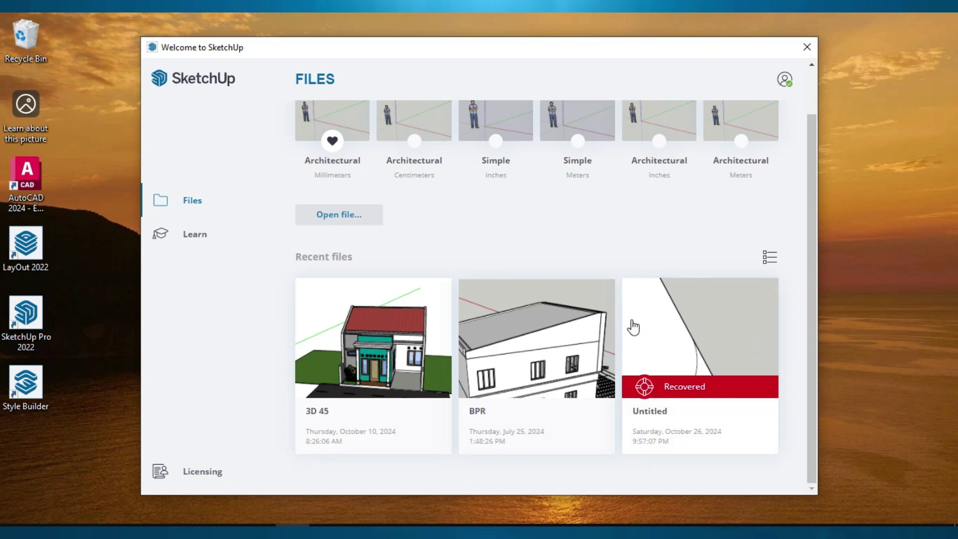
Look at the learning resources and create a new model from the Architectural Millimeters template
left_click(195, 237)
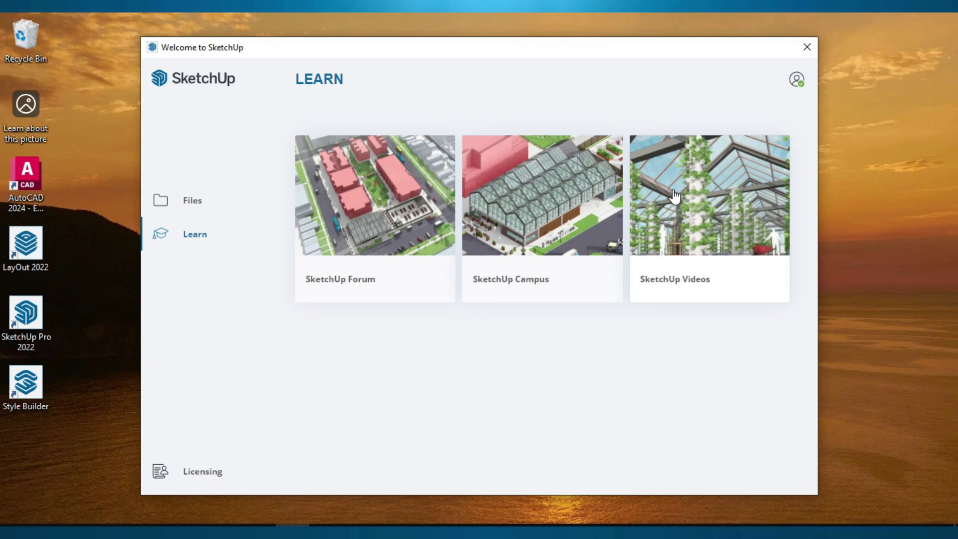
left_click(205, 200)
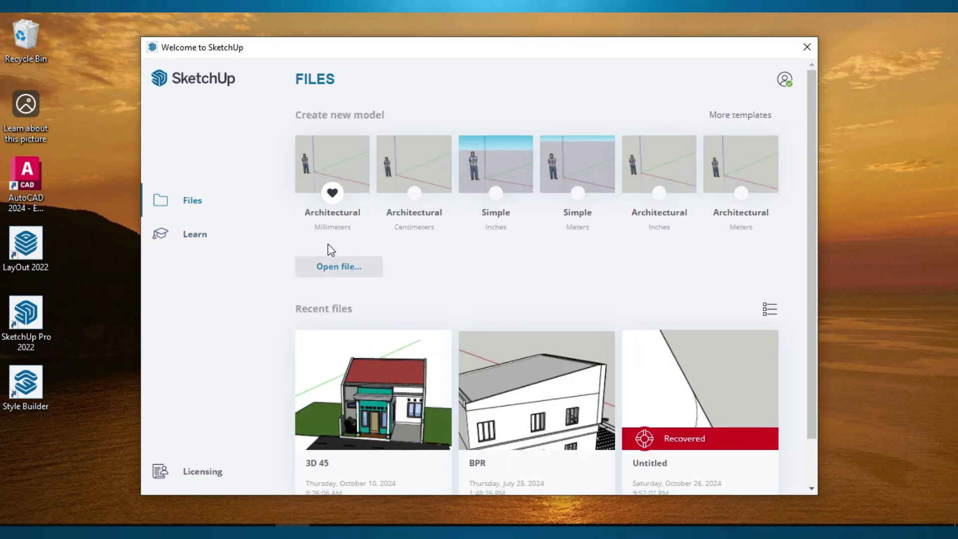
left_click(342, 168)
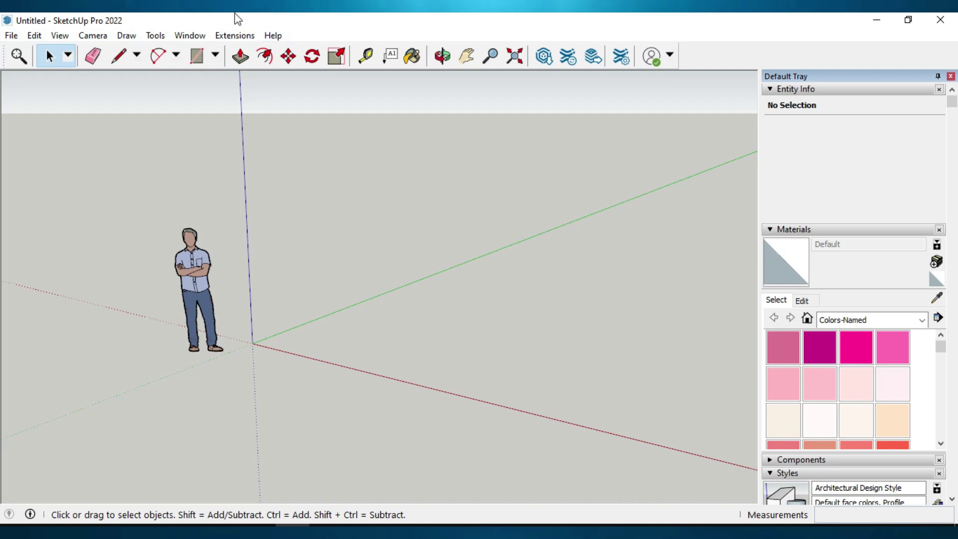
left_click(12, 36)
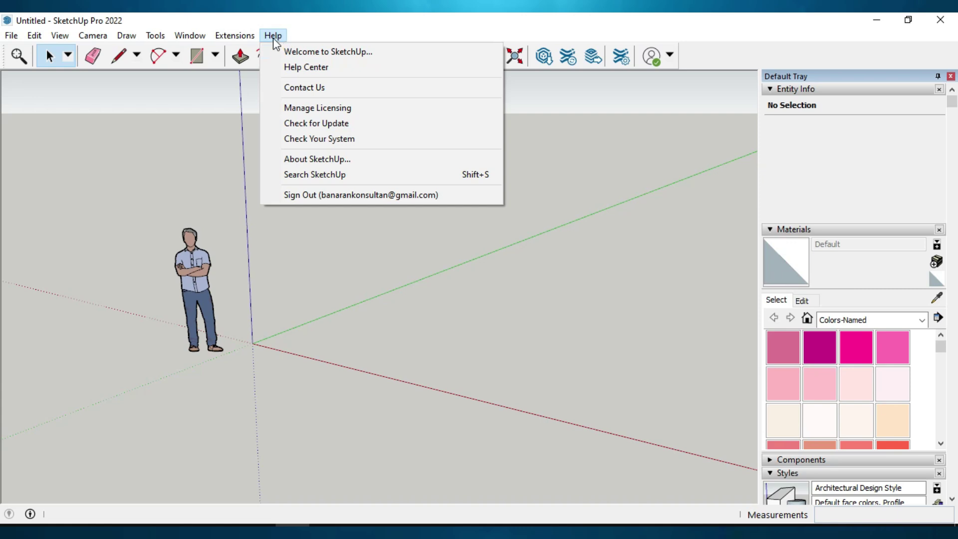
left_click(560, 236)
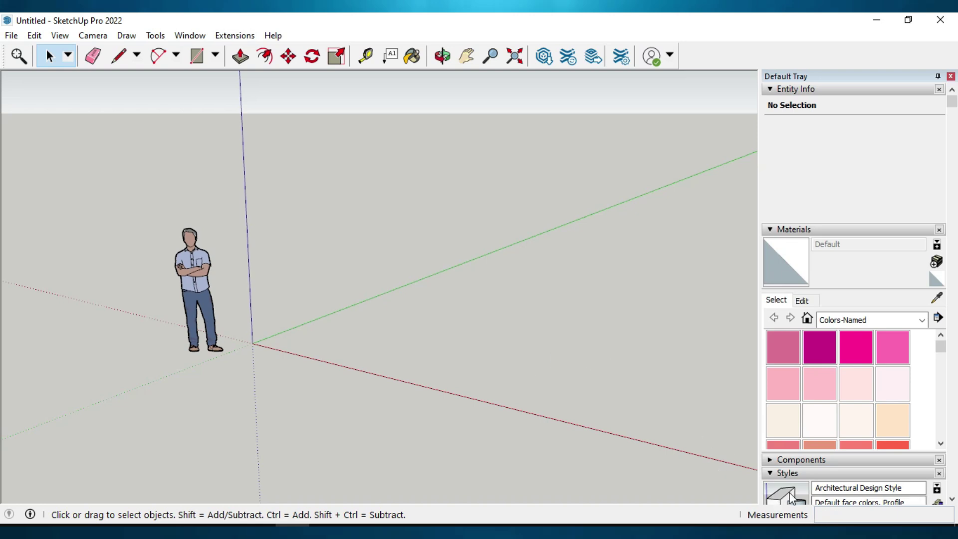
left_click(121, 63)
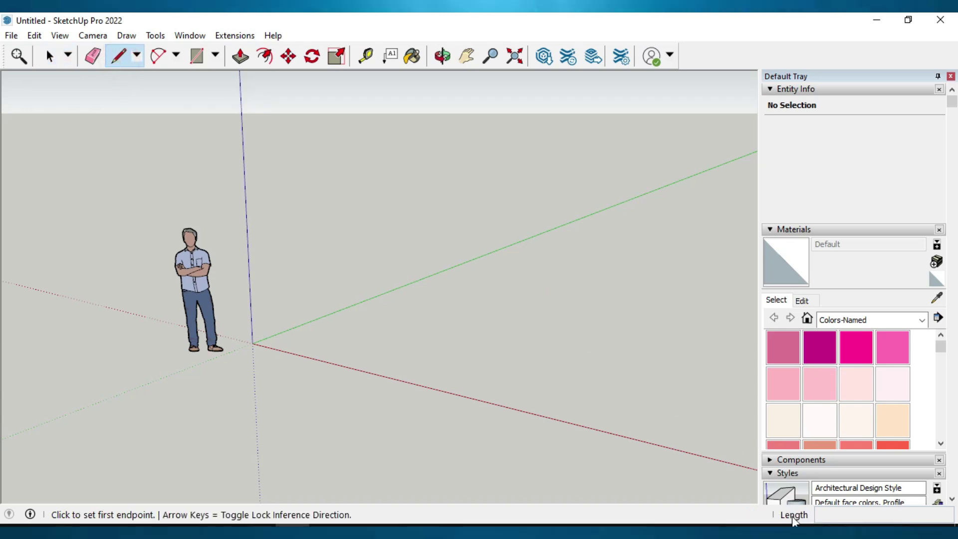
left_click(445, 334)
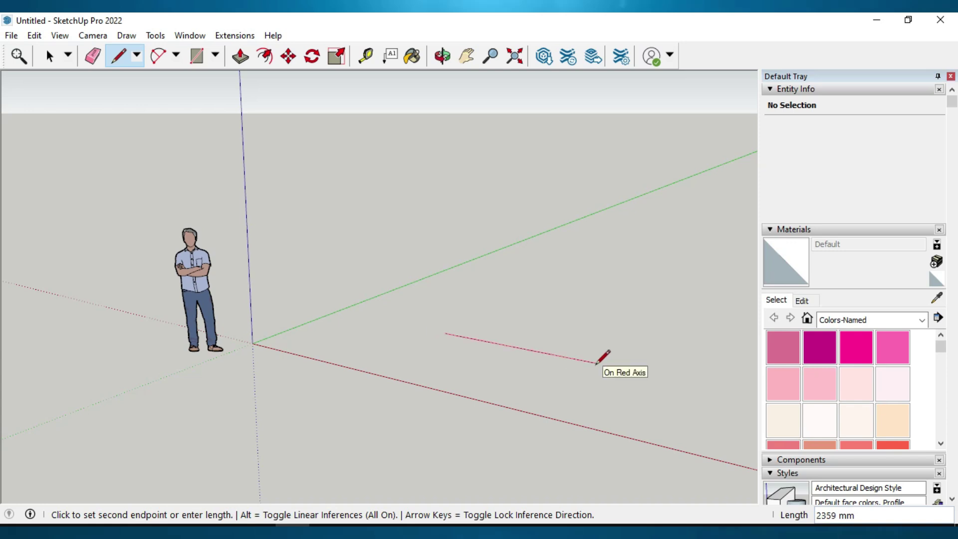
key("Escape")
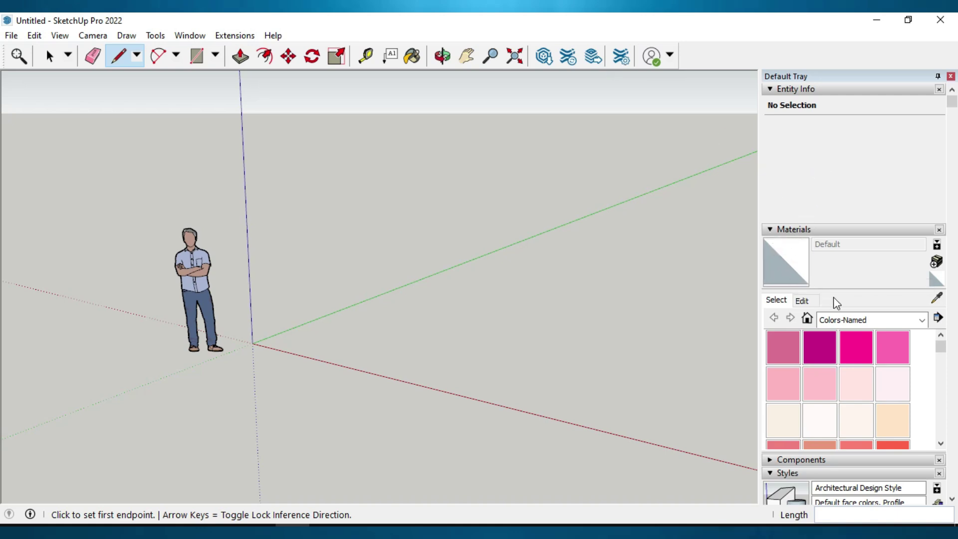
Examine the Default Tray sections from Materials and Styles through Scenes to the Instructor's guidance for the Line tool
scroll(819, 325, "down", 5)
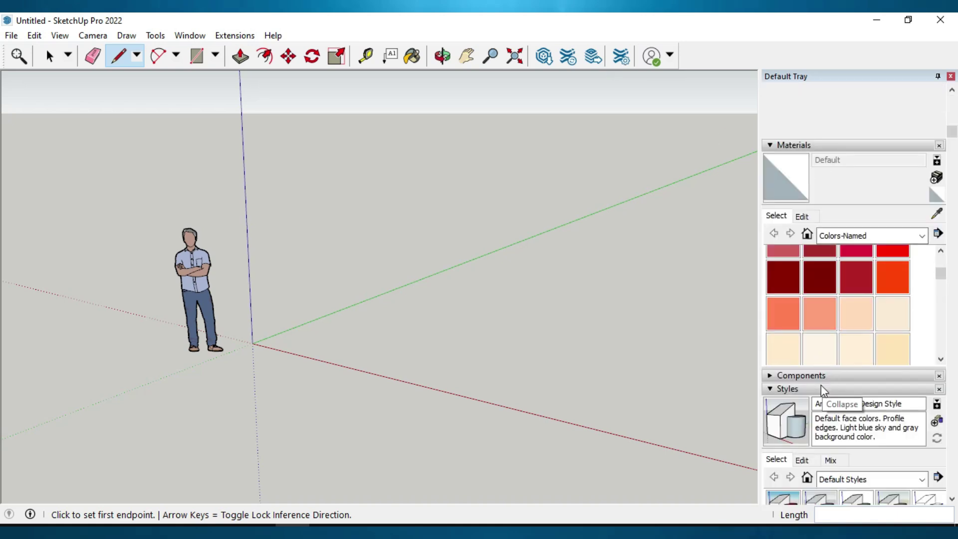
scroll(821, 384, "down", 3)
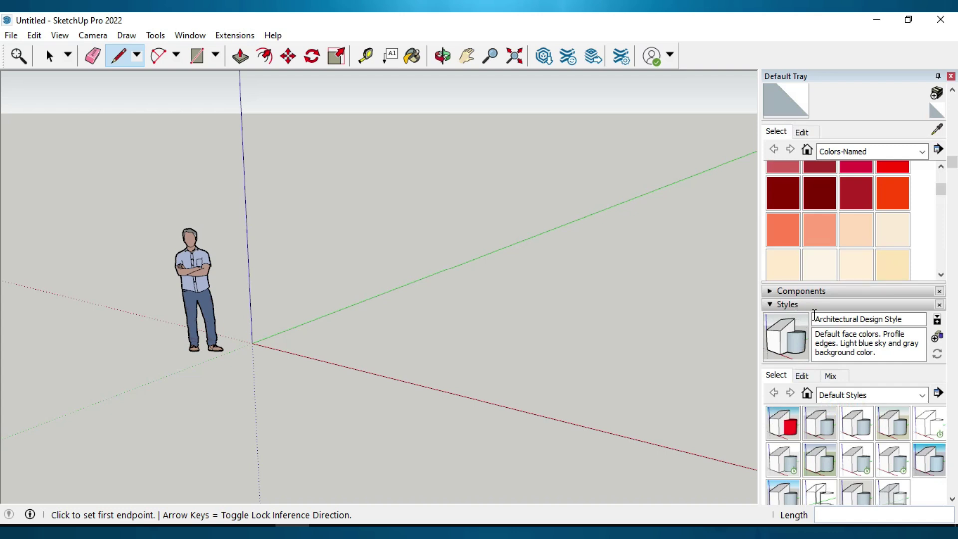
scroll(813, 319, "down", 3)
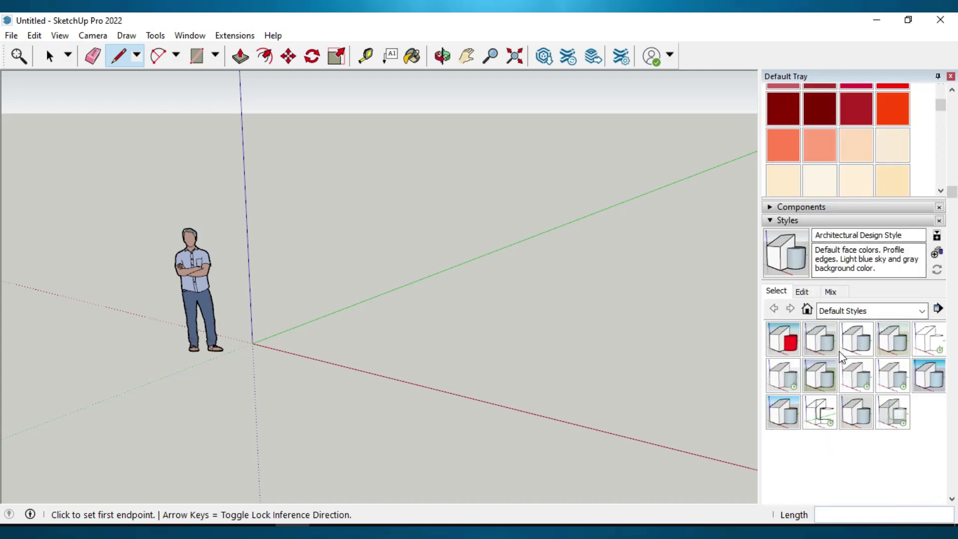
scroll(838, 349, "down", 6)
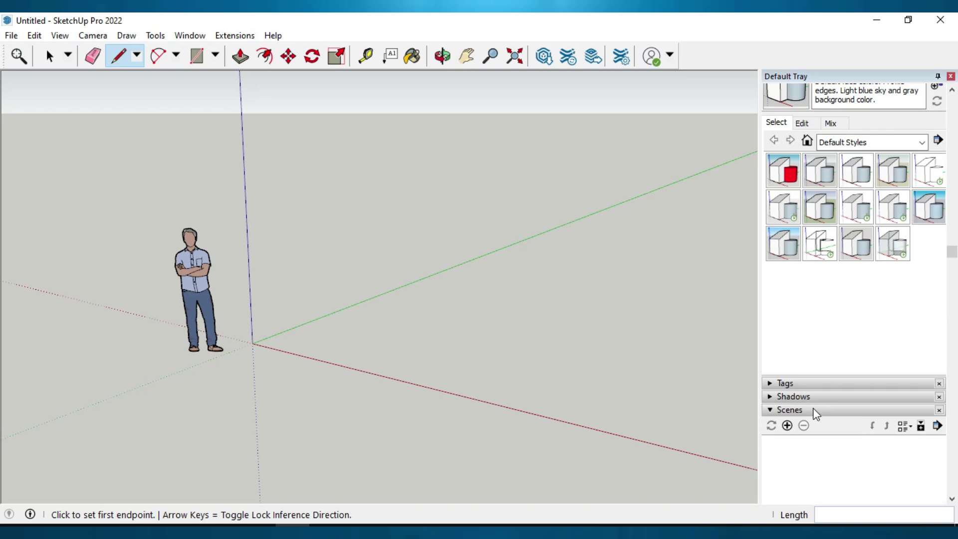
scroll(836, 387, "down", 8)
scroll(837, 385, "down", 3)
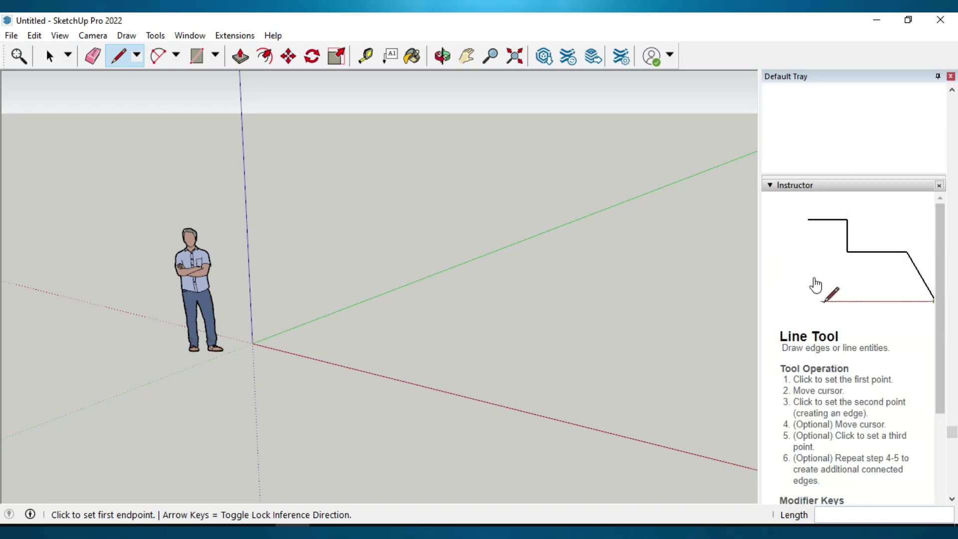
scroll(819, 294, "down", 3)
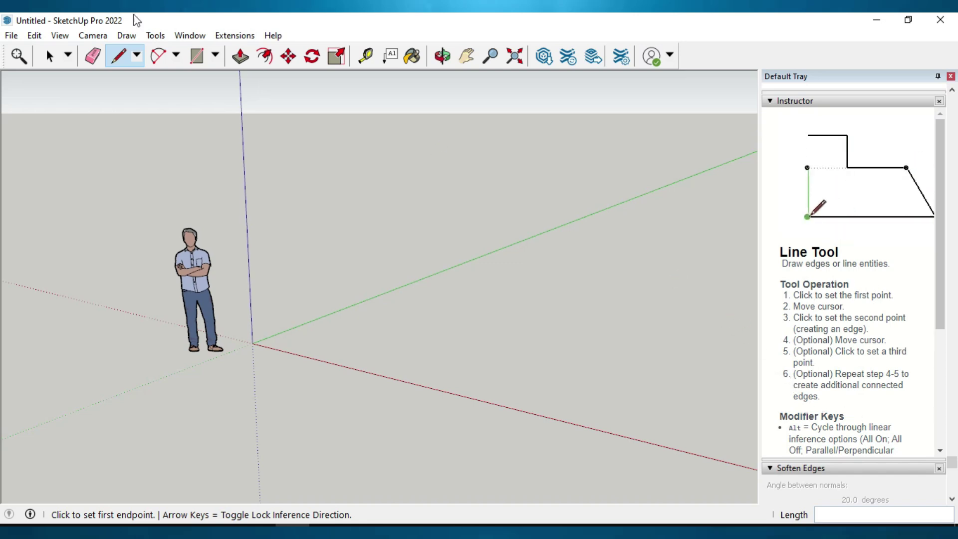
Read the Instructor's guidance for the Eraser tool and switch back to the Line tool
left_click(93, 58)
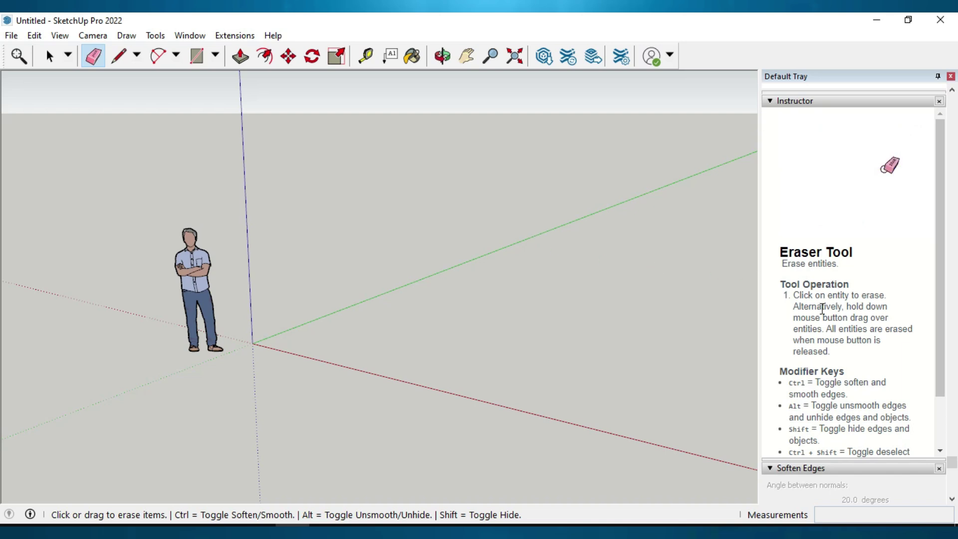
scroll(812, 383, "down", 2)
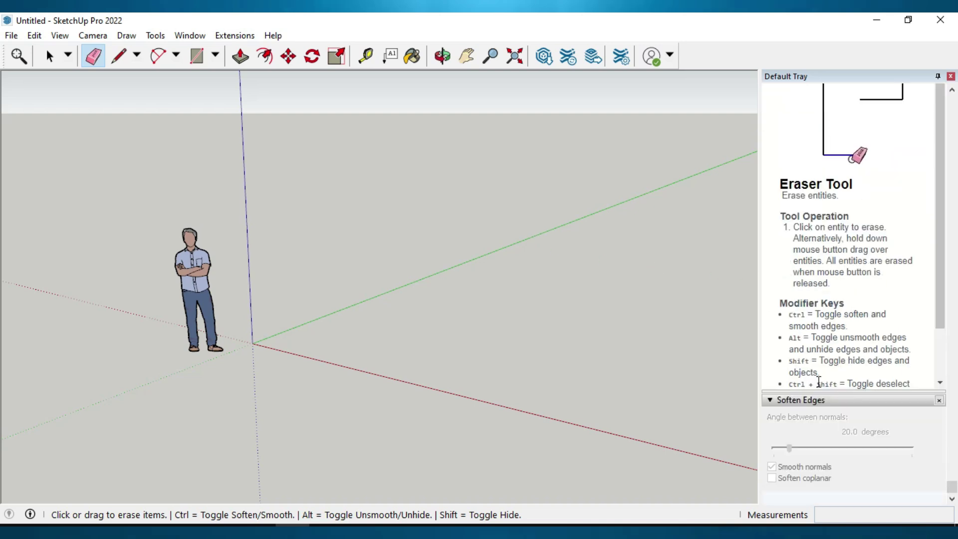
scroll(826, 320, "up", 4)
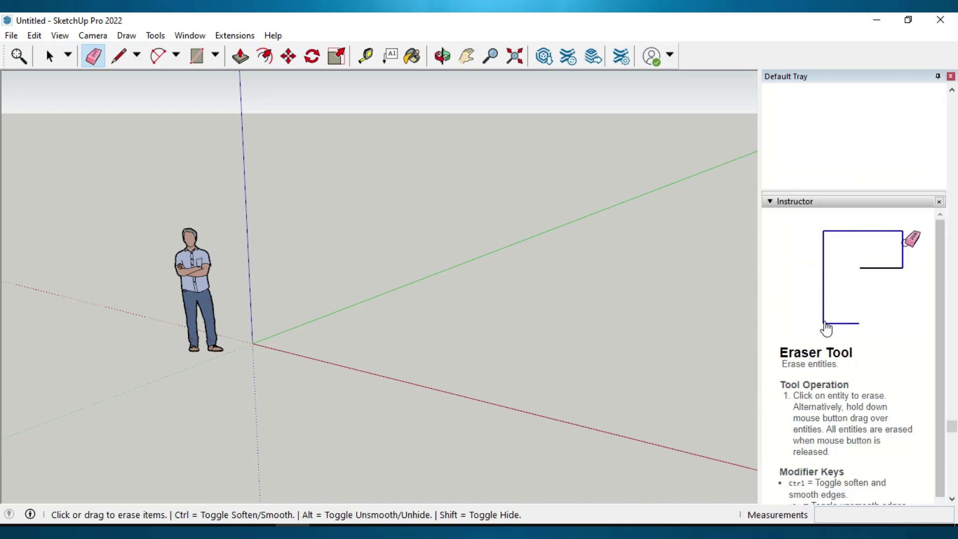
left_click(117, 55)
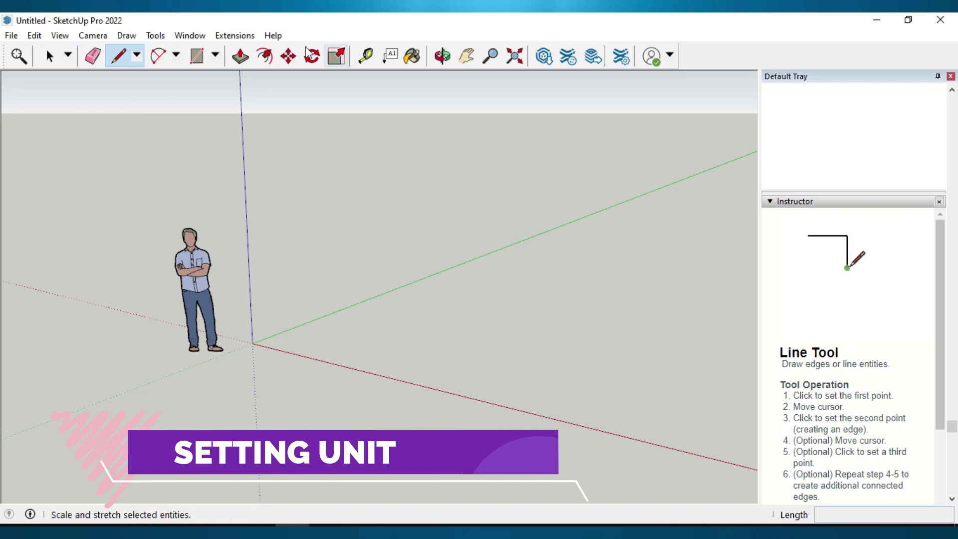
Set the model's length unit to Centimeters and check it by previewing a line without keeping it
left_click(186, 36)
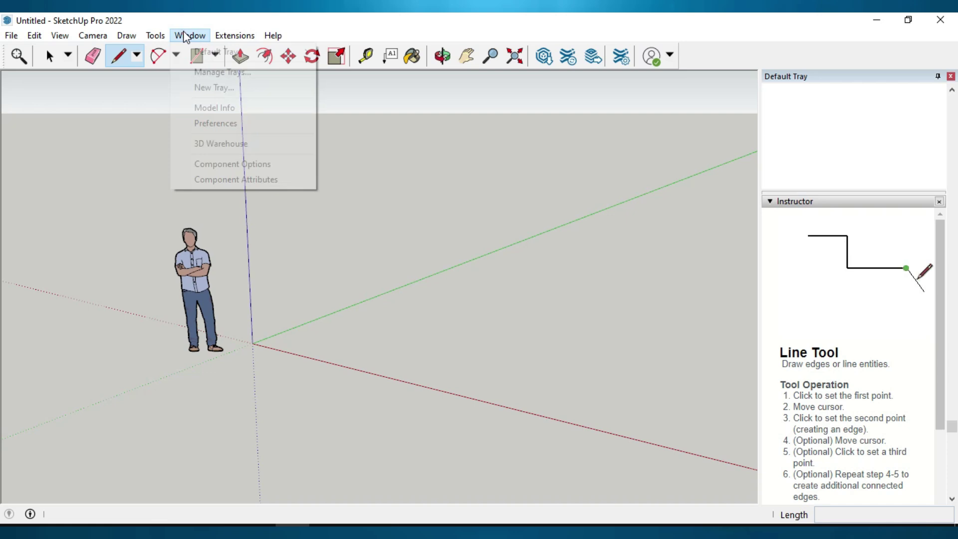
left_click(228, 109)
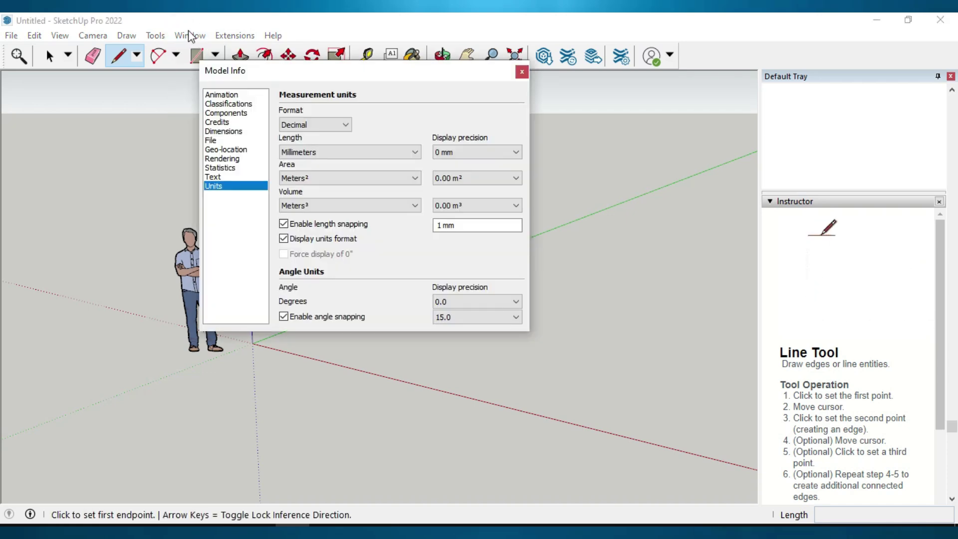
left_click(342, 151)
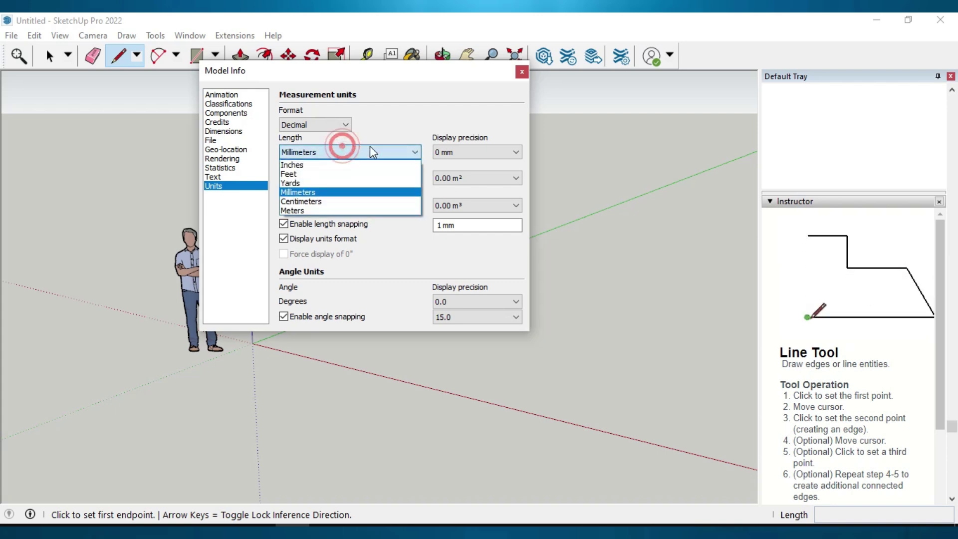
left_click(324, 201)
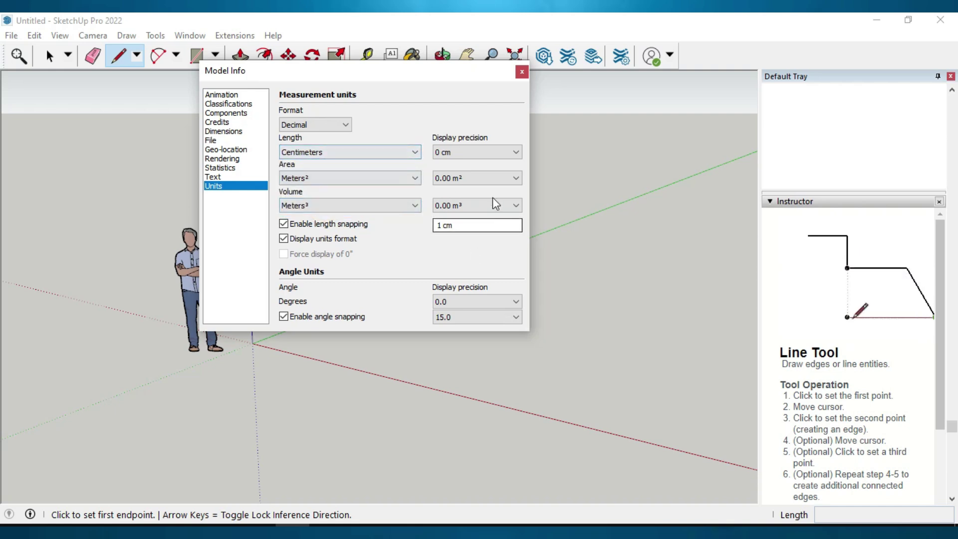
left_click(522, 72)
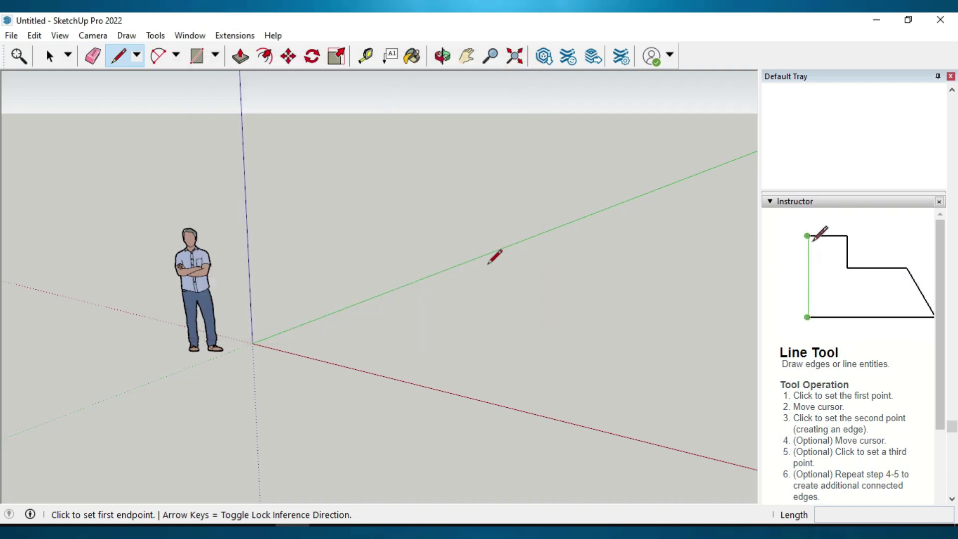
left_click(484, 288)
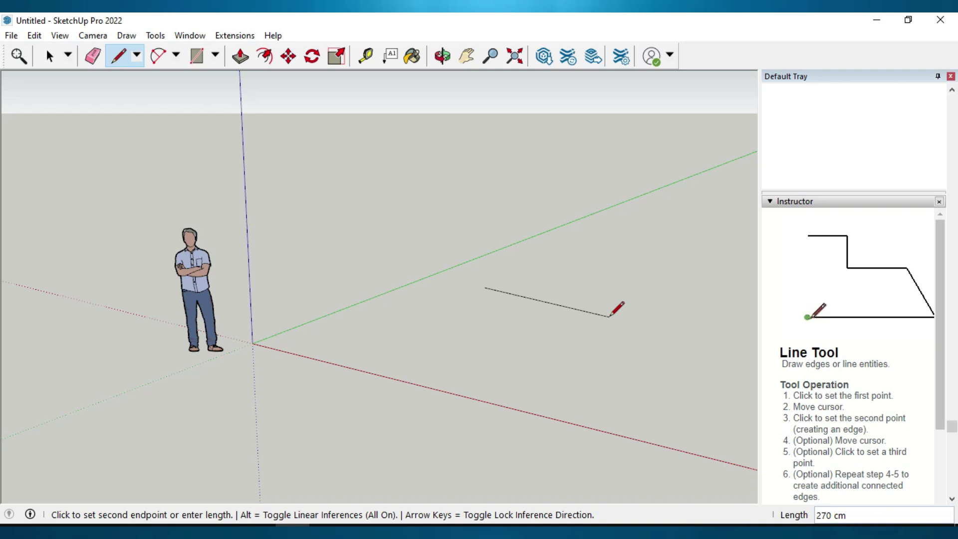
key("Escape")
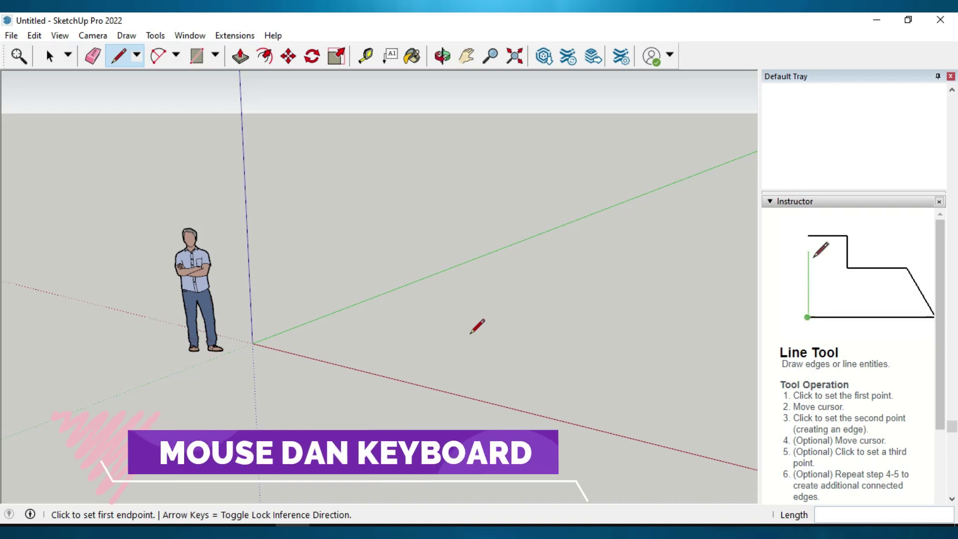
Switch between the Line, Select and Eraser tools, finishing with the Select tool active and nothing selected
left_click(118, 58)
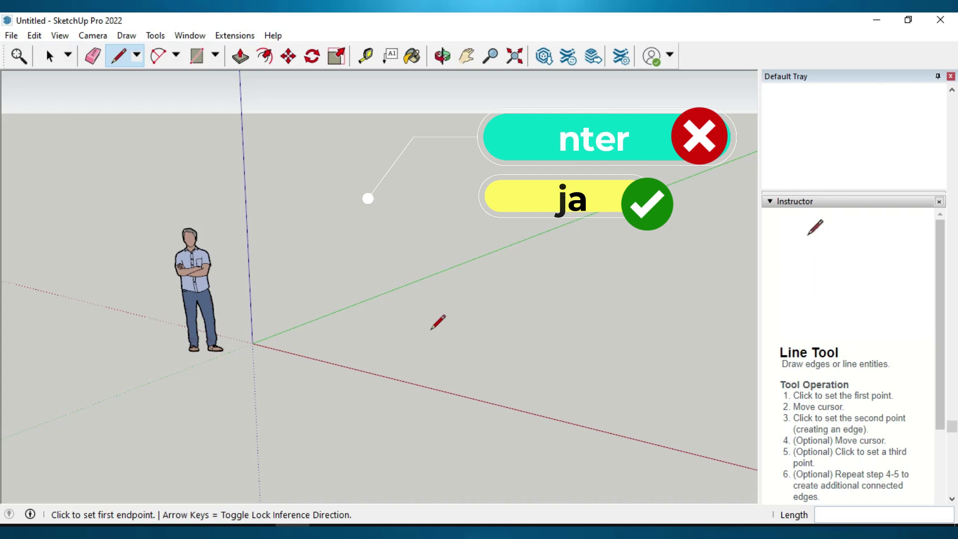
key("space")
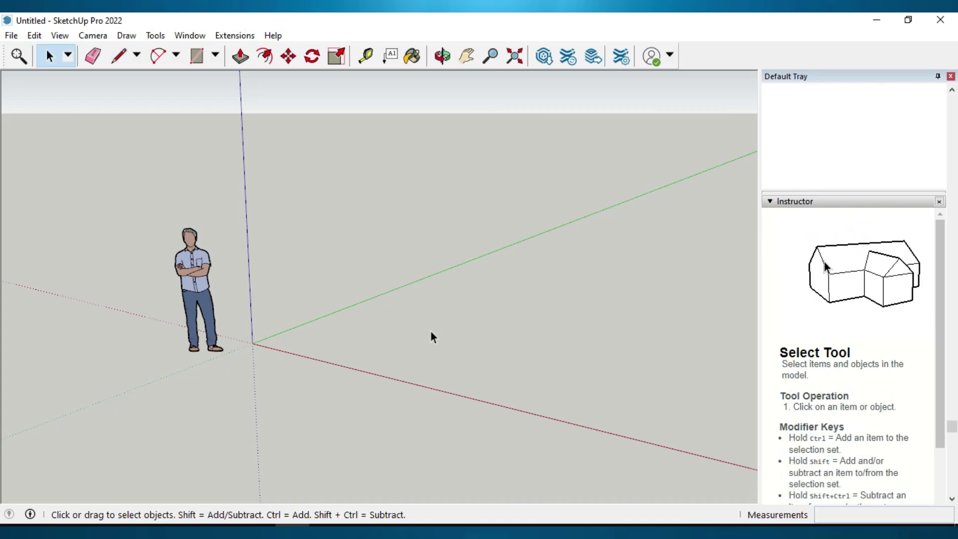
key("l")
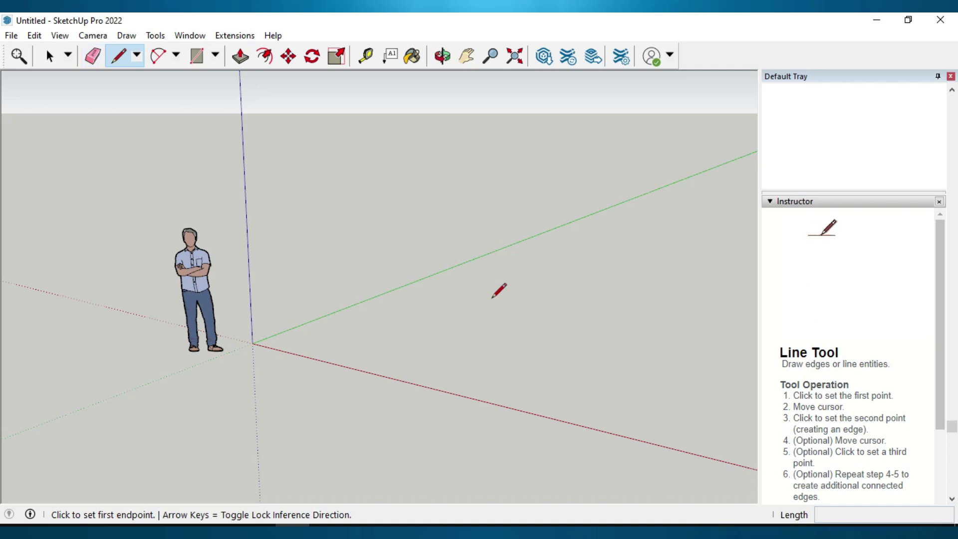
key("e")
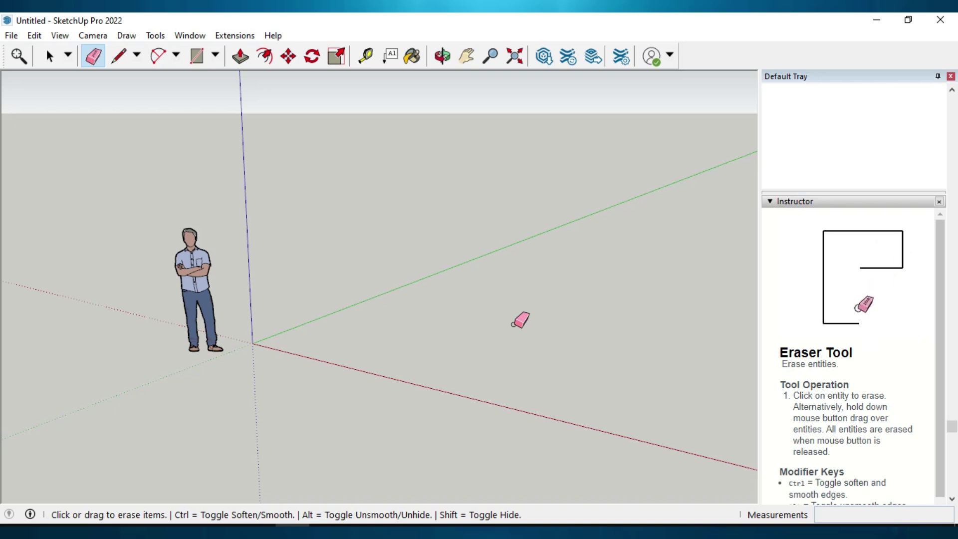
key("Escape")
key("space")
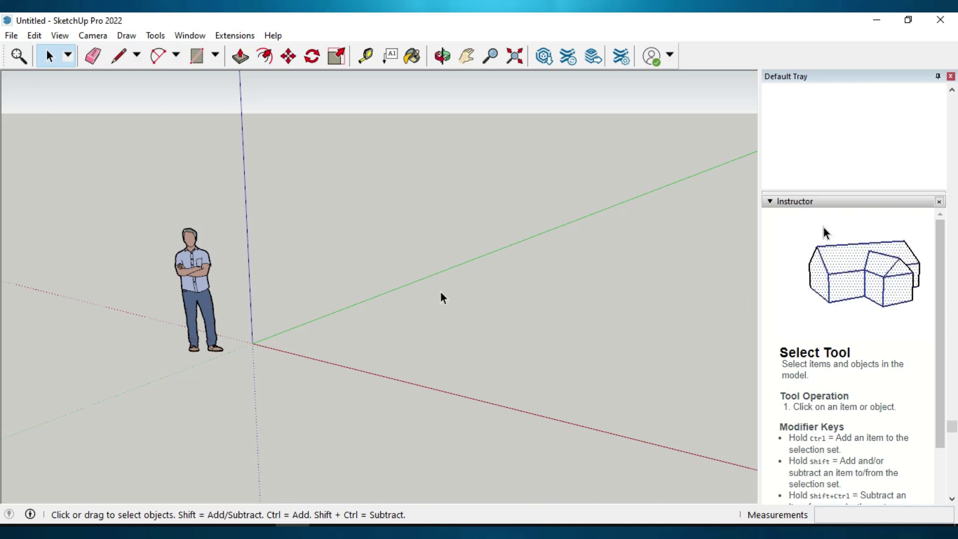
left_click(427, 260)
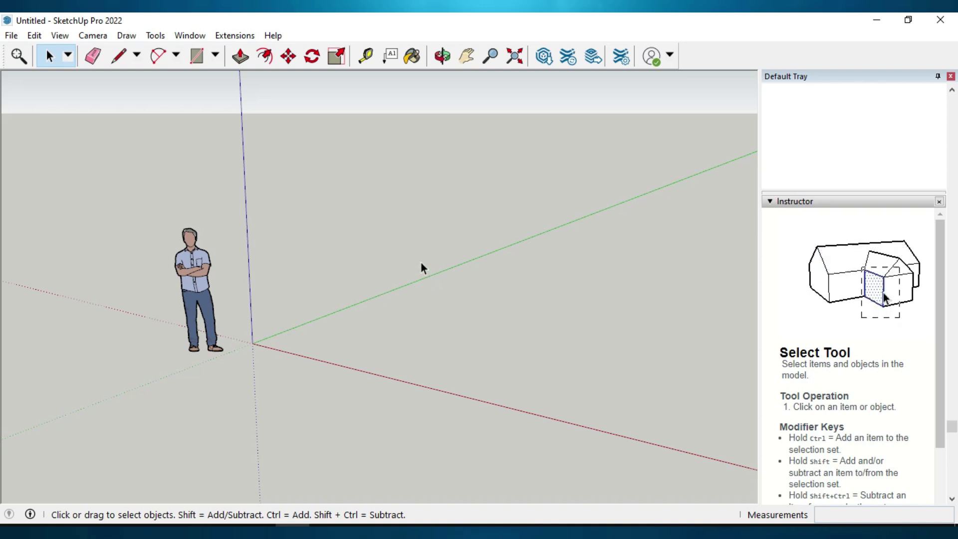
Practise drawing selection boxes in both directions over the empty modelling area with the Select tool
left_click_drag(412, 252, 574, 409)
left_click_drag(373, 216, 589, 450)
left_click_drag(402, 222, 615, 451)
left_click_drag(566, 224, 382, 430)
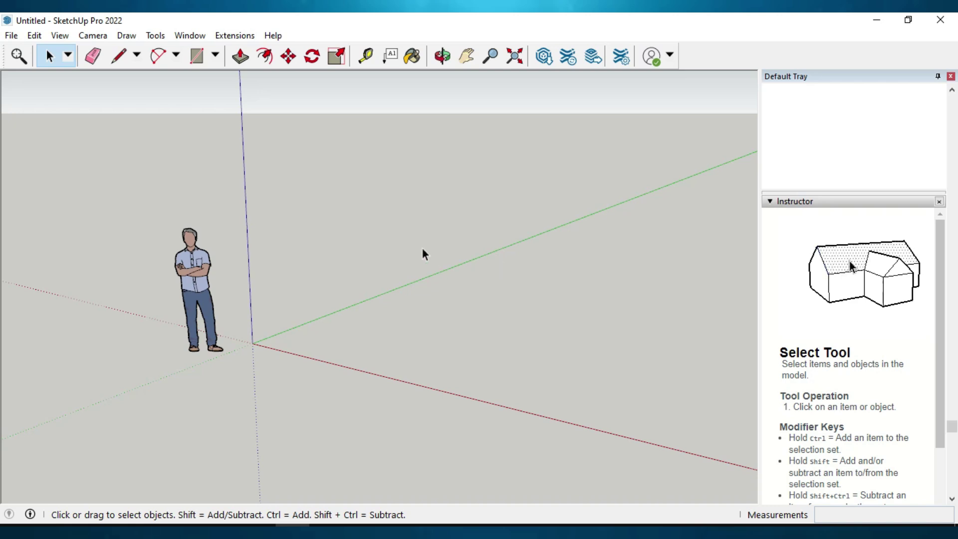
Select and deselect the standing human figure, and view its available context commands without choosing any
left_click(204, 292)
left_click(379, 280)
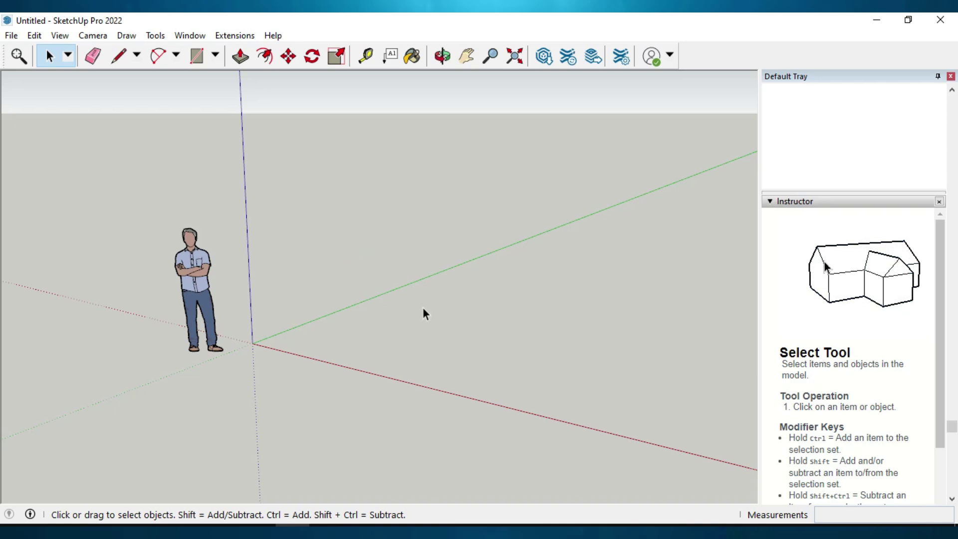
right_click(201, 299)
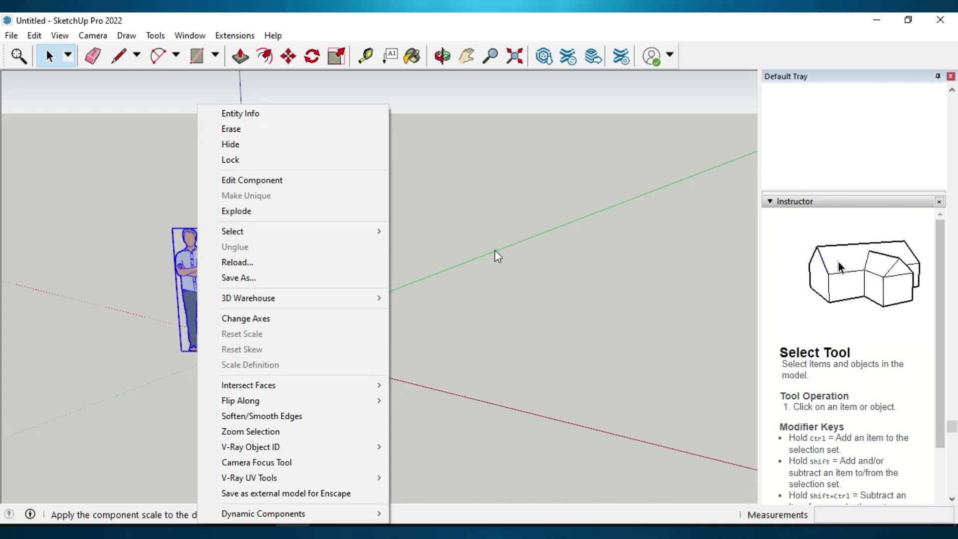
left_click(451, 299)
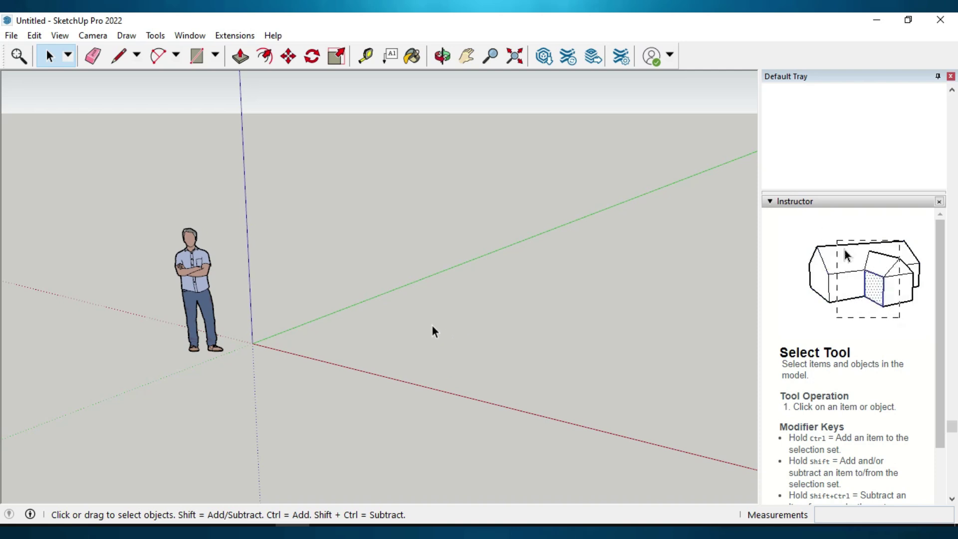
Zoom the view out and in and orbit around the human figure while keeping the Select tool active
scroll(437, 310, "up", 5)
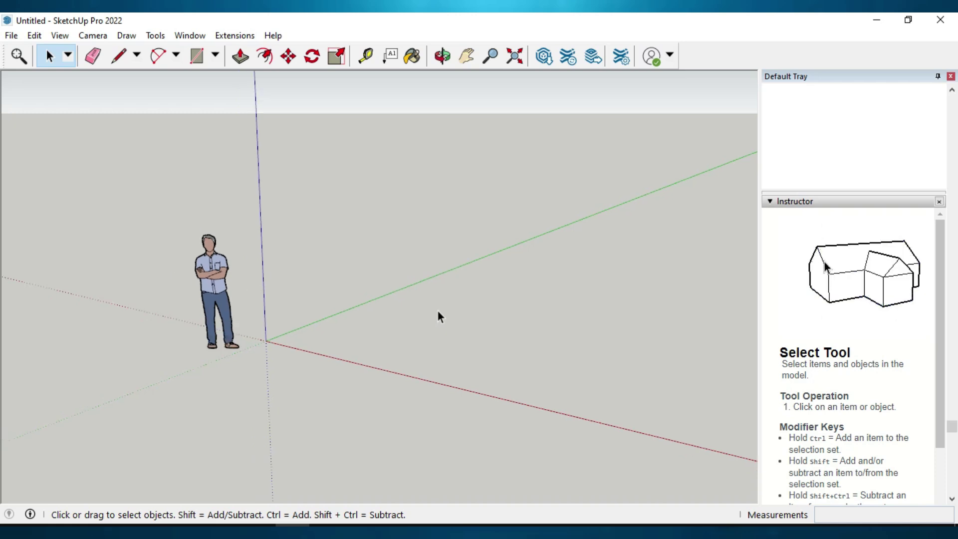
scroll(437, 312, "down", 2)
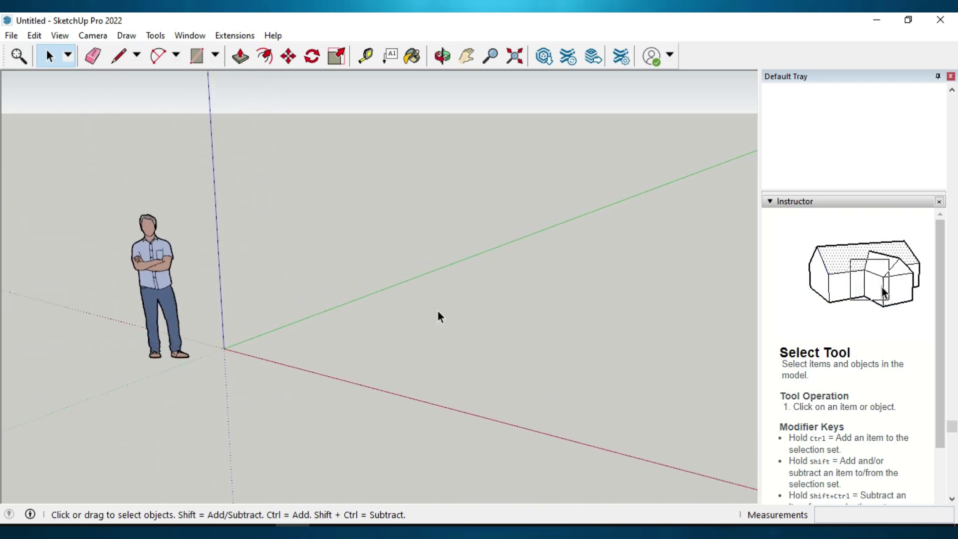
middle_click_drag(442, 310, 440, 309)
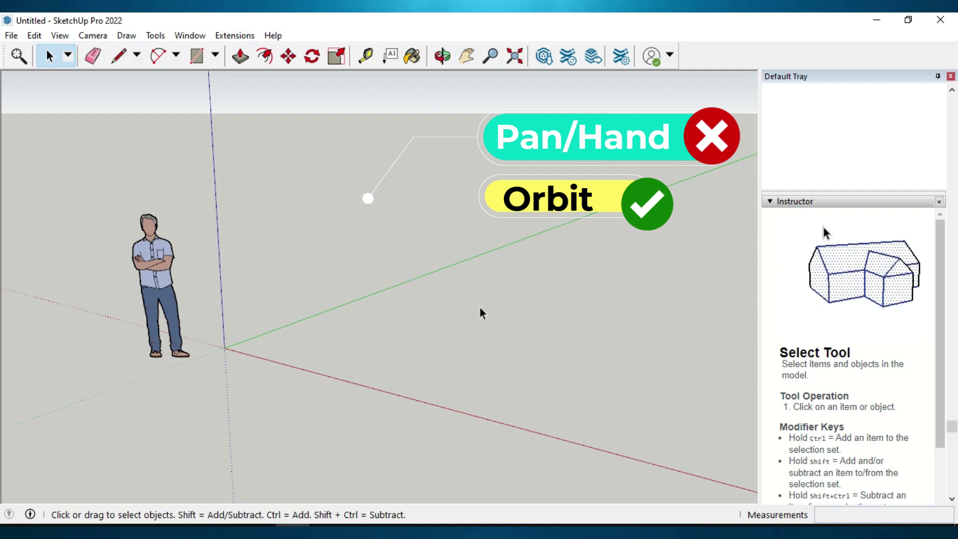
middle_click_drag(467, 299, 529, 260)
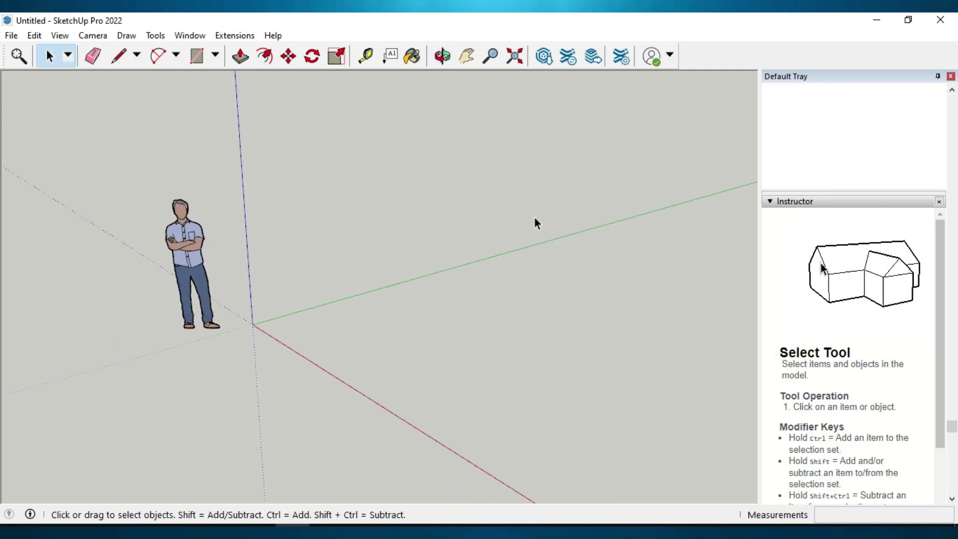
Pan the view back and forth across the model with the Pan tool
left_click(469, 54)
left_click_drag(499, 312, 547, 290)
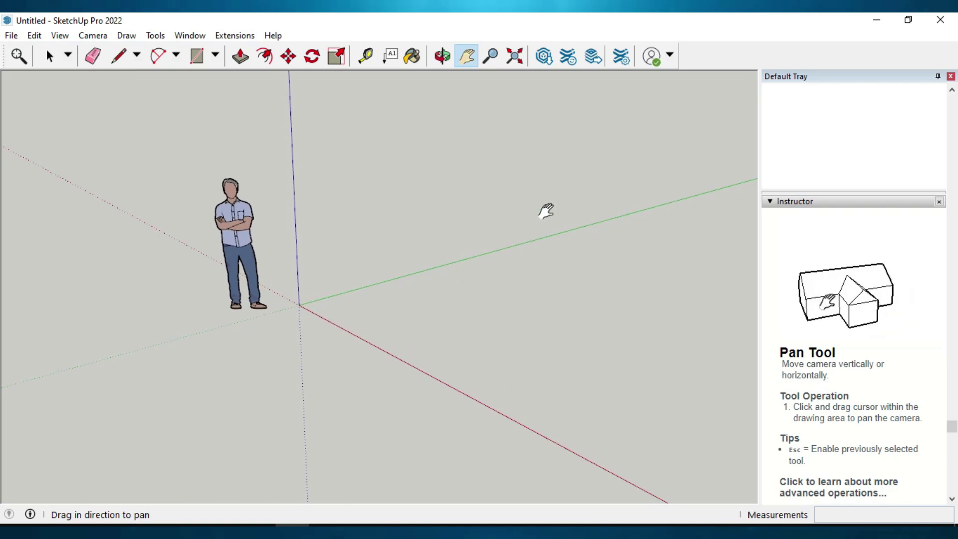
left_click_drag(539, 275, 467, 294)
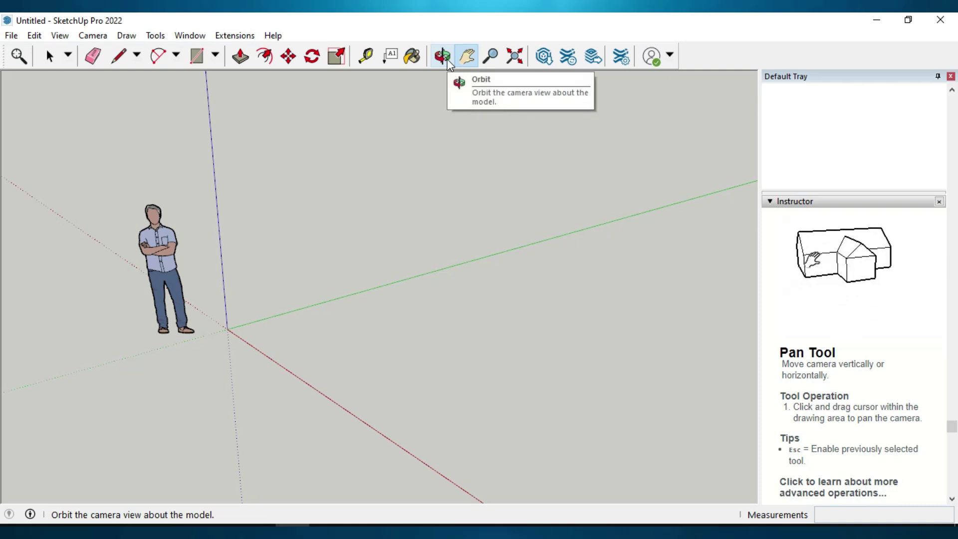
Orbit the camera around the model with the Orbit tool and switch back to the Pan tool
key("o")
left_click_drag(494, 274, 609, 266)
key("h")
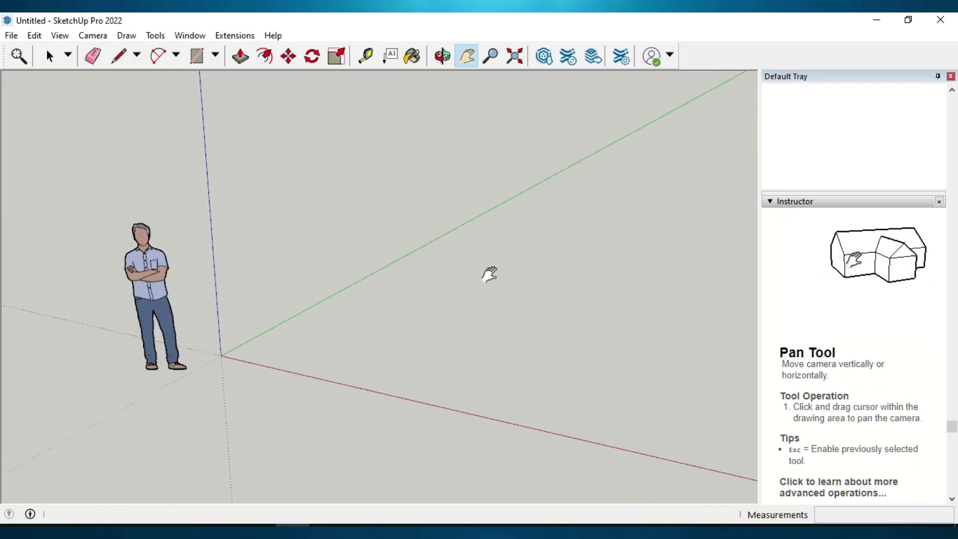